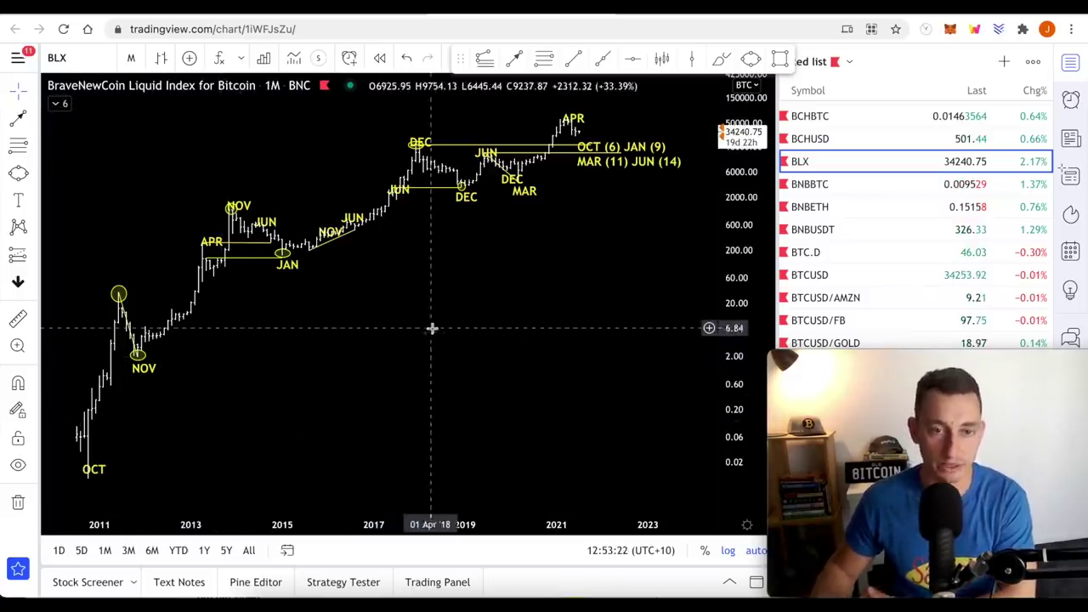
Navigate the chart and select the circle marking the 2011 peak.
scroll(573, 312, left, 2)
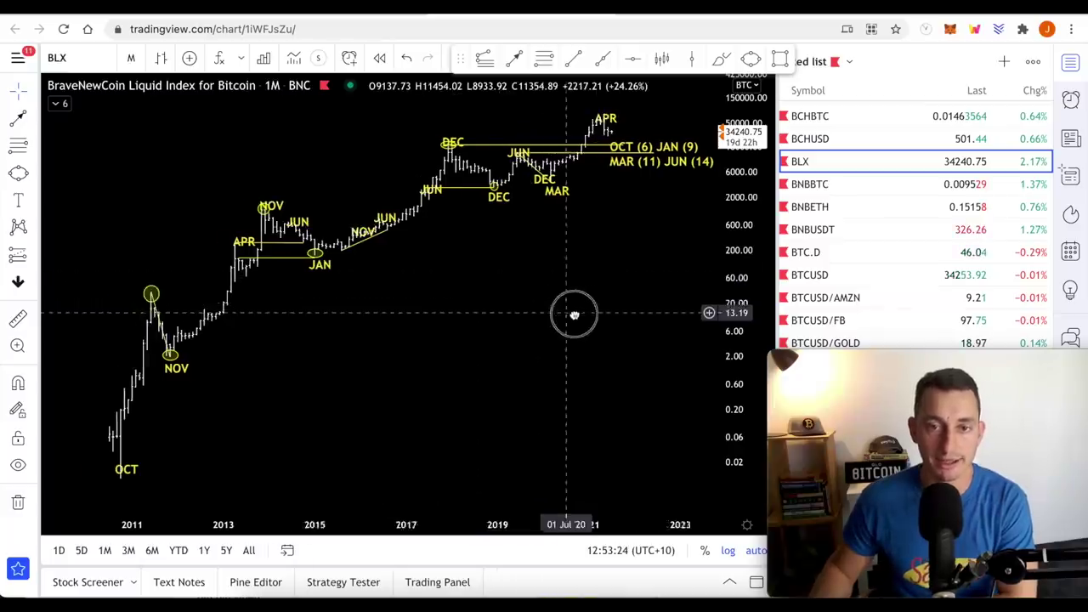
scroll(576, 318, up, 3)
scroll(576, 319, down, 2)
scroll(577, 319, down, 1)
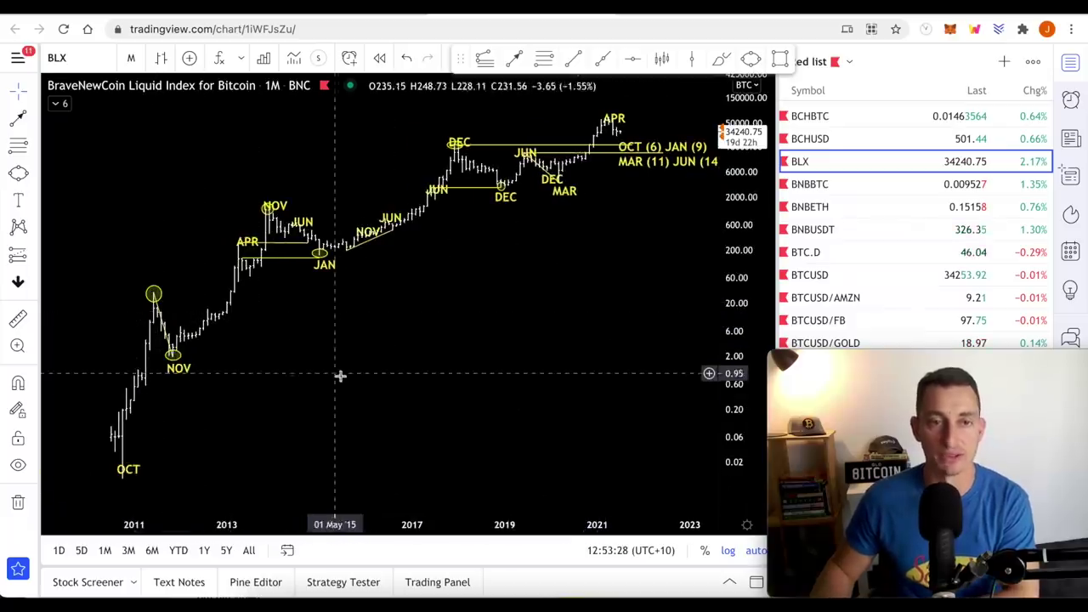
scroll(417, 352, right, 1)
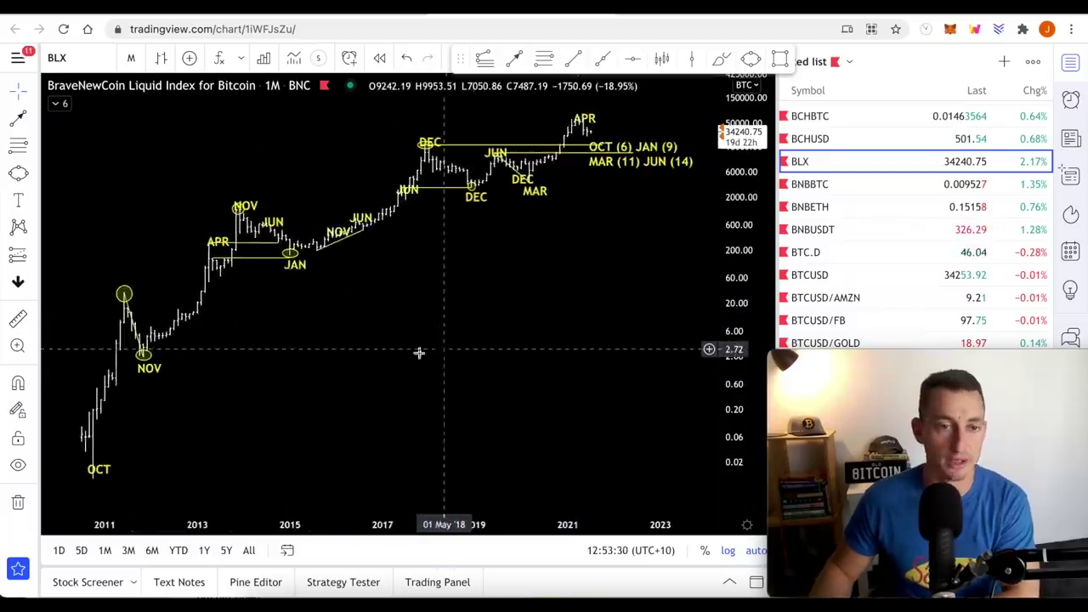
click(124, 296)
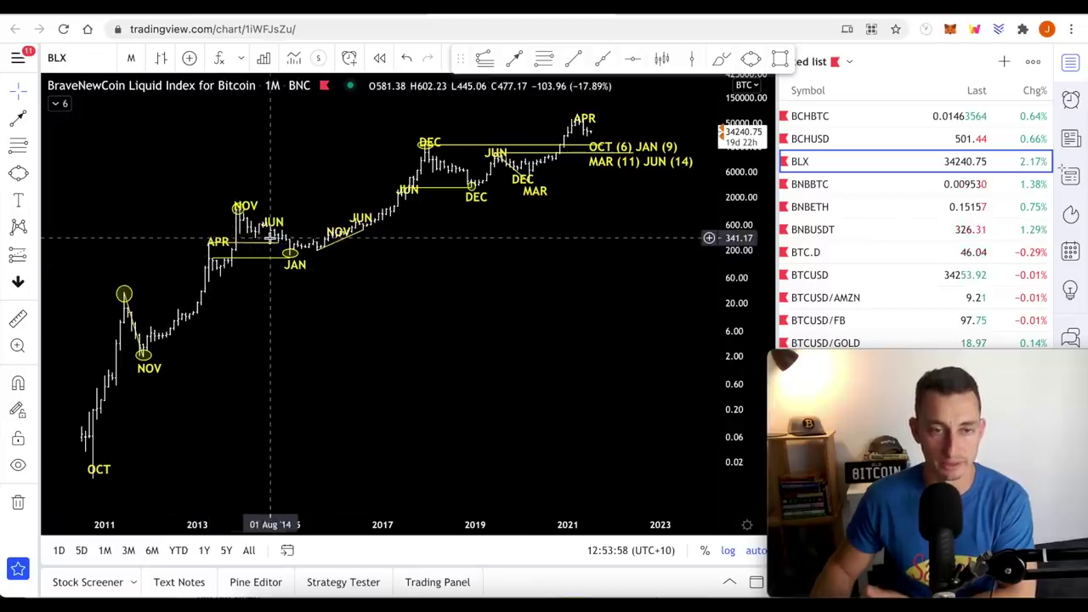
Lift the JUN 2014 label slightly higher, deselect it, and pan toward earlier dates.
drag(269, 223, 272, 209)
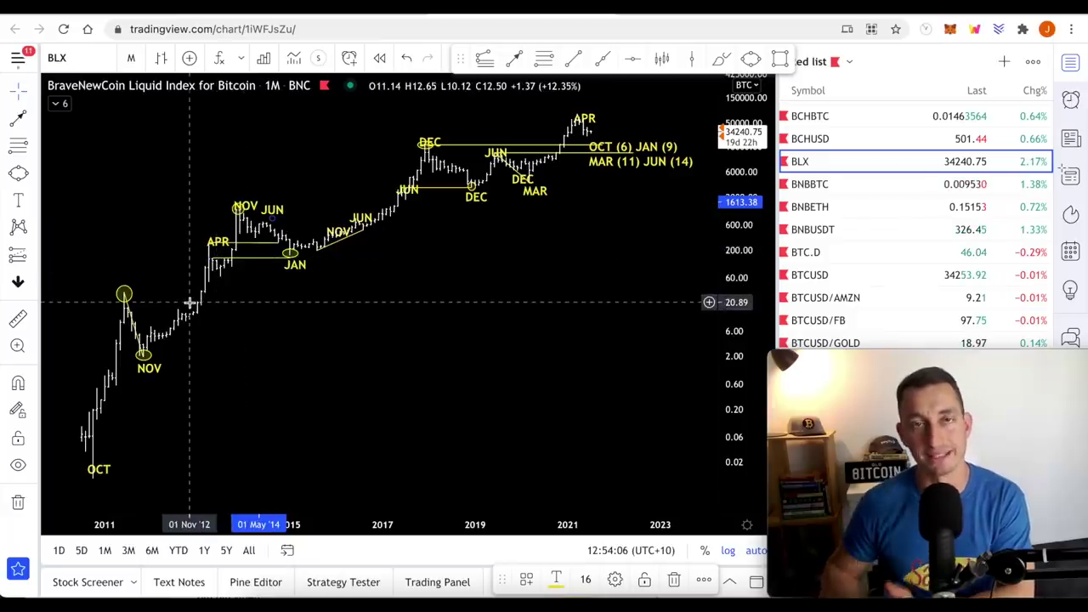
click(369, 342)
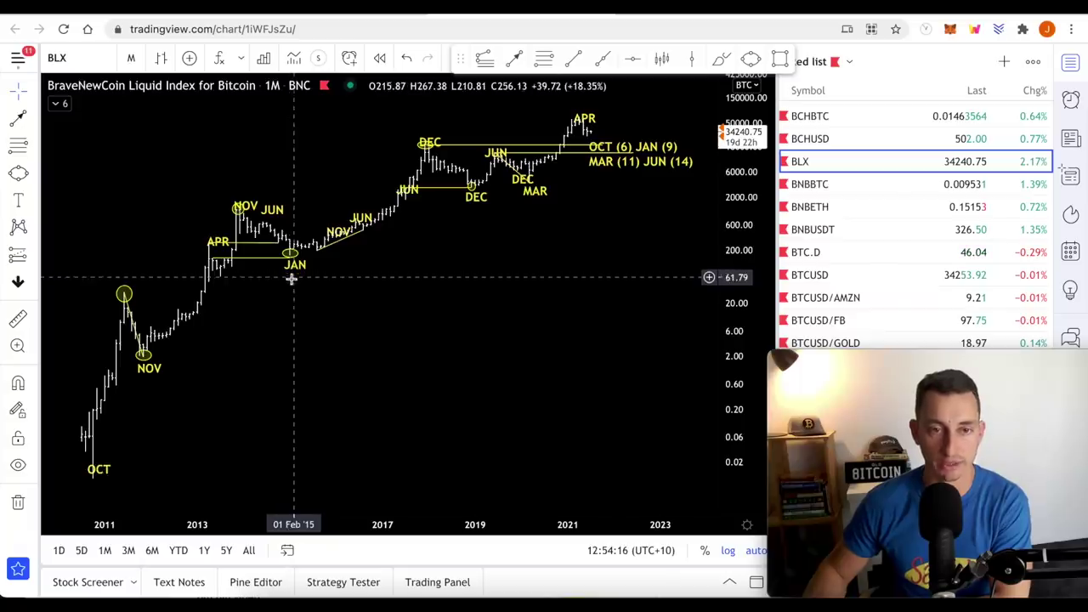
drag(355, 287, 620, 314)
Drag the 2016 JUN label down closer to the mid-2016 high.
scroll(590, 331, up, 5)
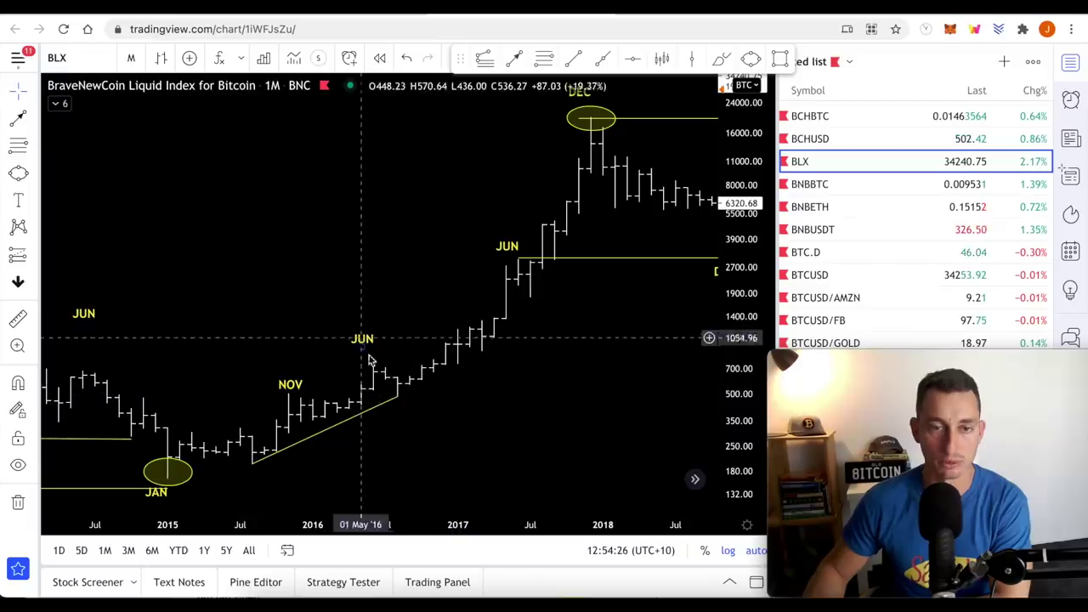
scroll(231, 311, down, 3)
drag(171, 289, 171, 321)
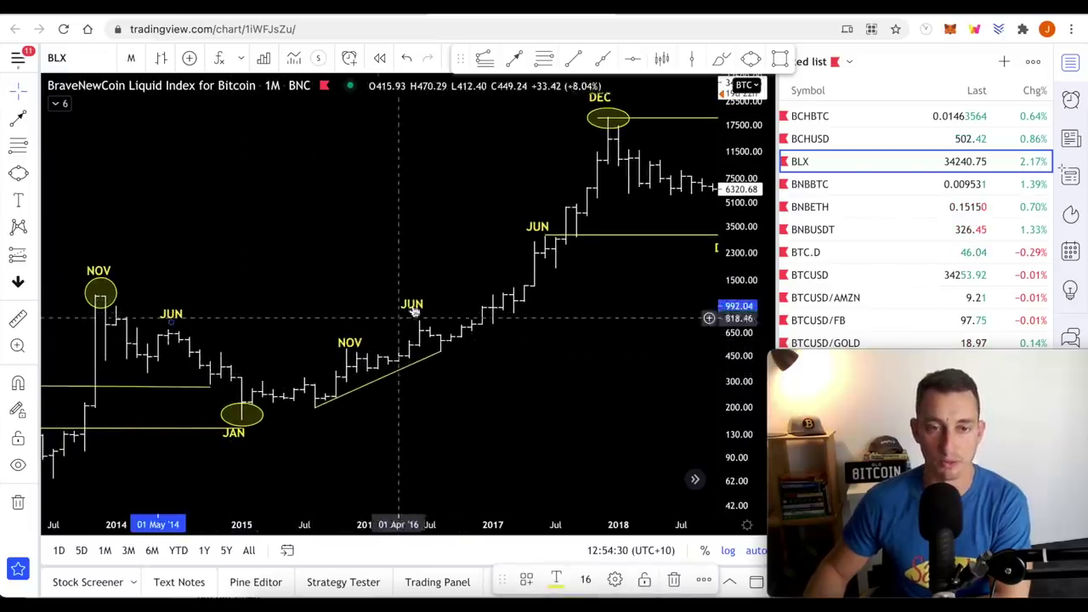
Pan and zoom through the 2017–2024 swings, then back out to the full history.
drag(564, 318, 495, 340)
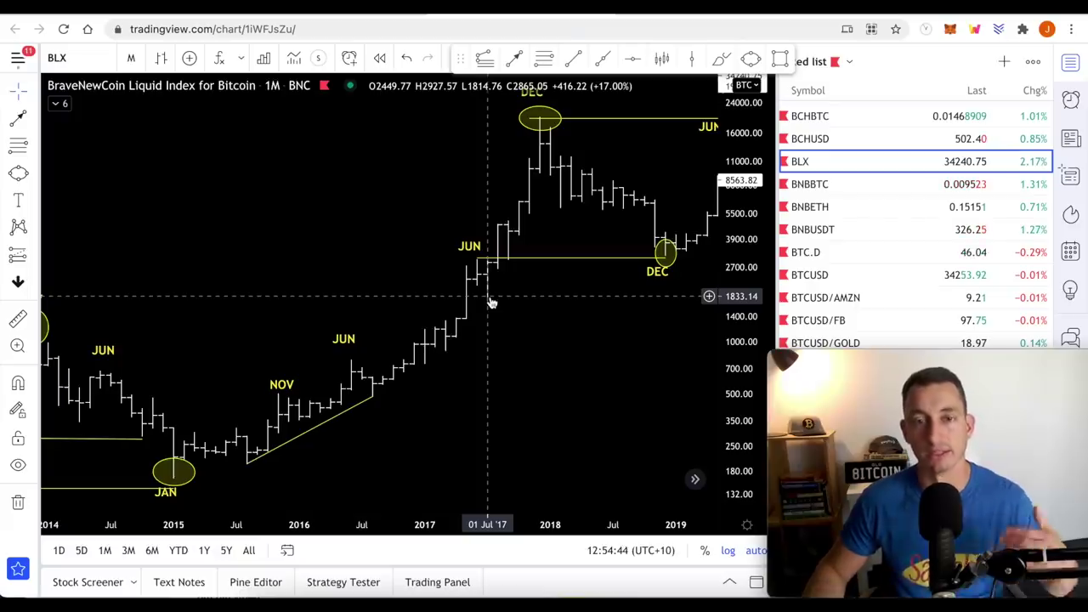
drag(539, 323, 411, 323)
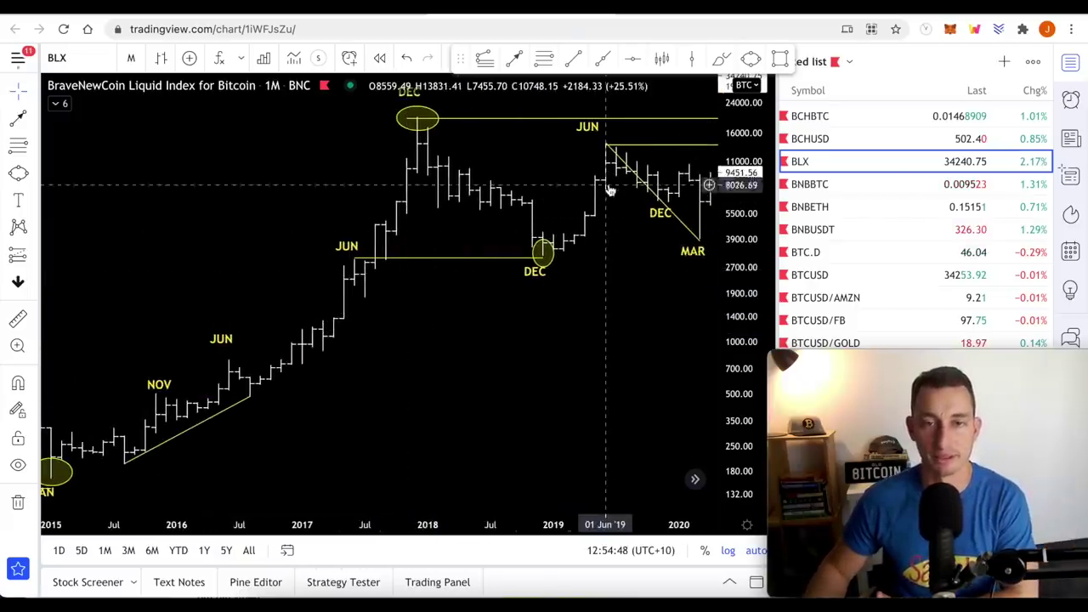
drag(587, 335, 463, 353)
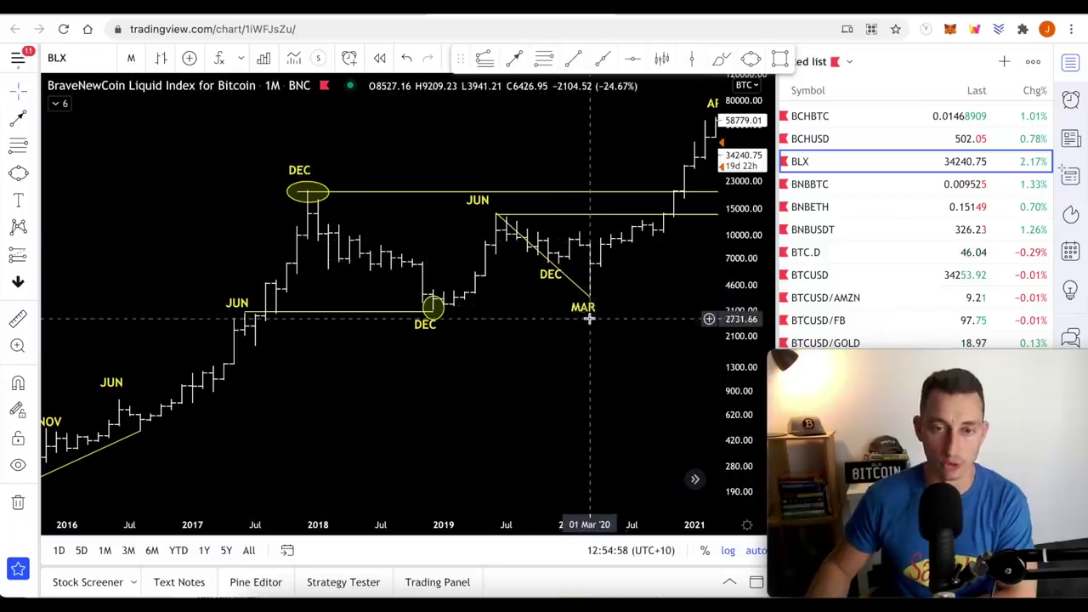
drag(587, 323, 391, 381)
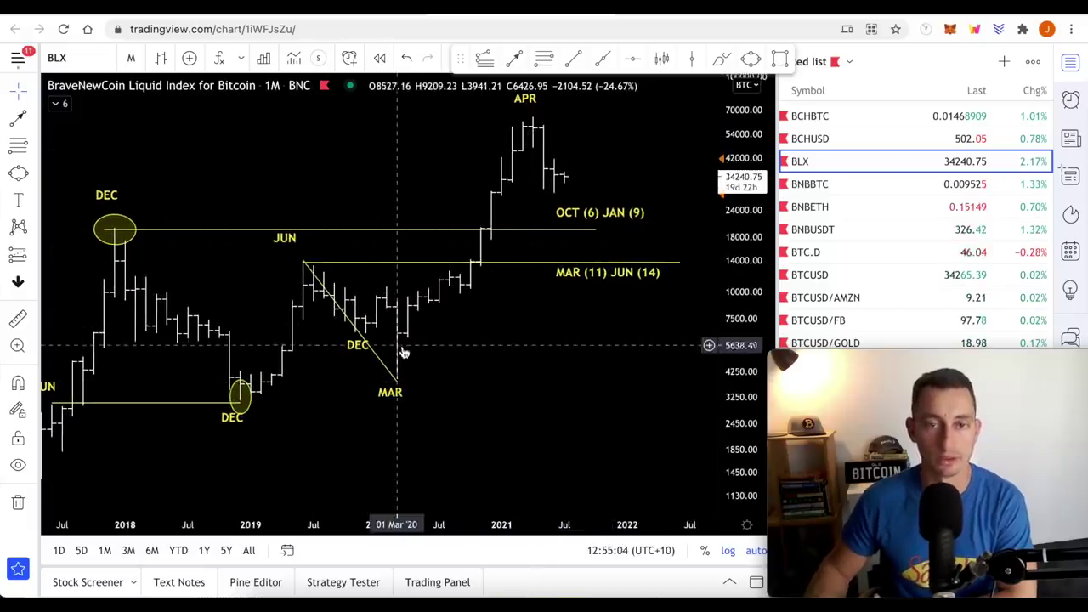
scroll(463, 318, down, 5)
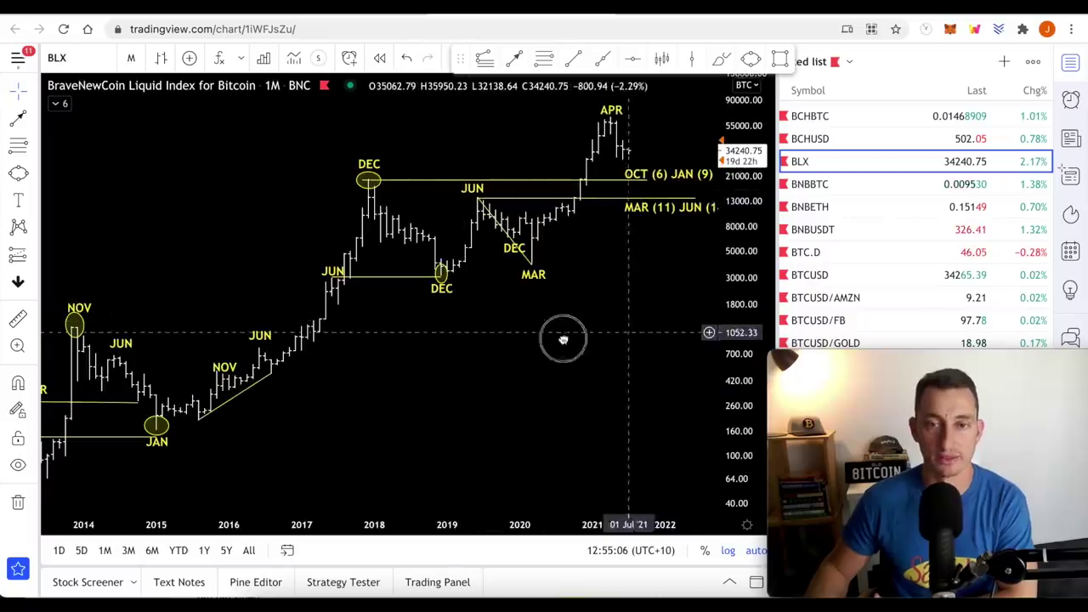
drag(564, 340, 486, 347)
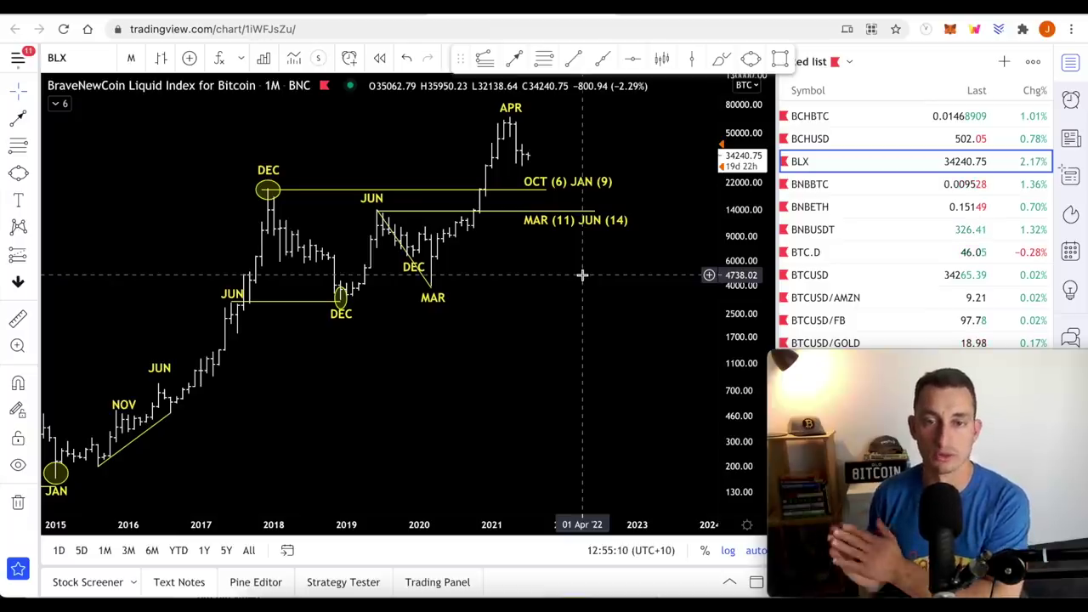
drag(582, 274, 584, 274)
scroll(583, 274, down, 1)
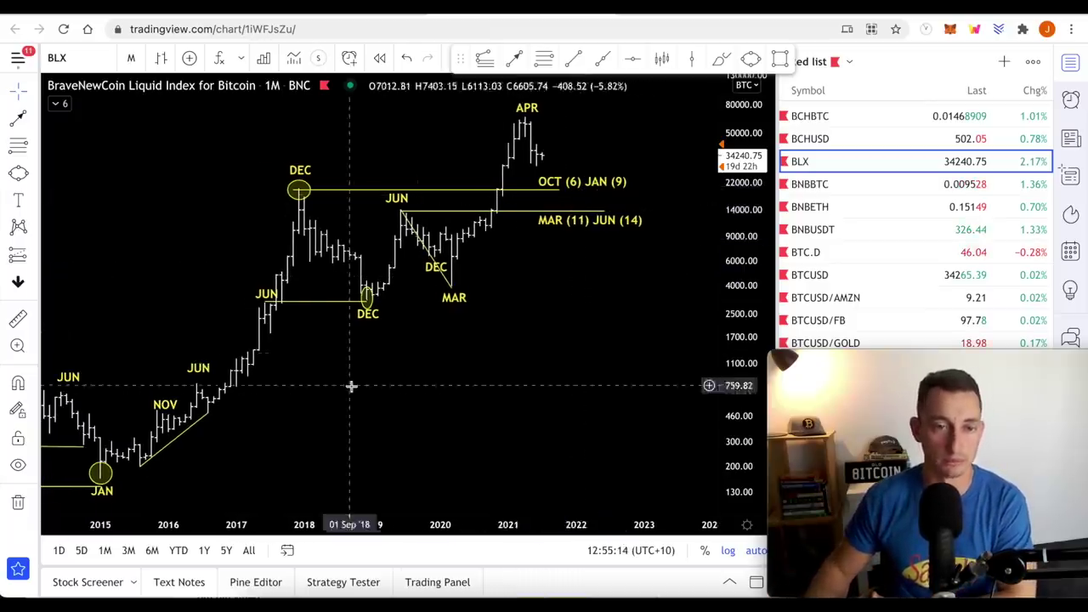
scroll(352, 384, down, 3)
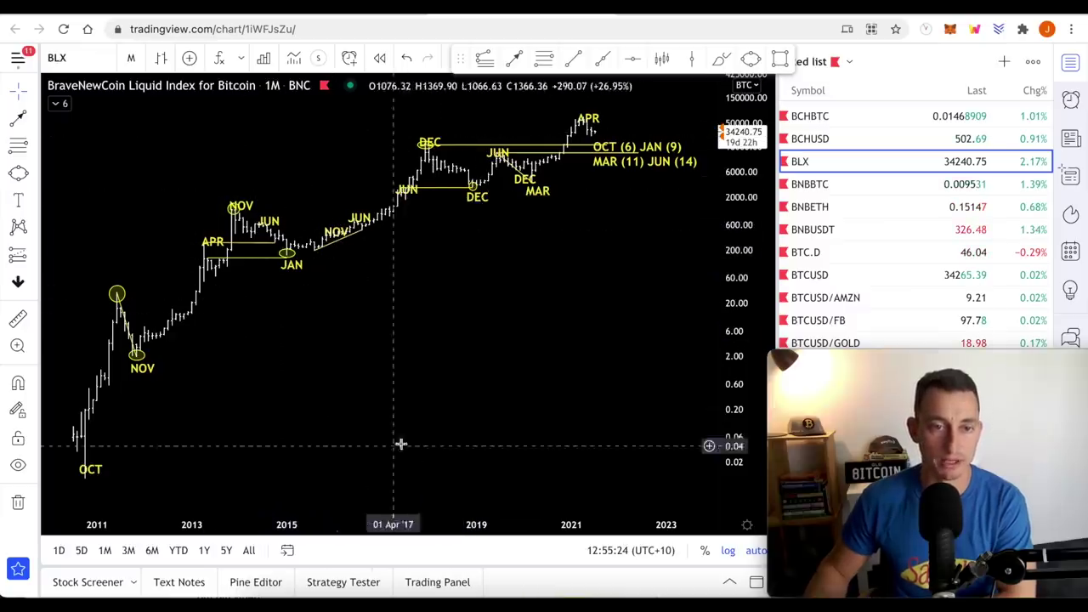
scroll(646, 379, left, 5)
Measure from the Nov 2013 high to the Jan 2015 low: 14 bars, 426 days.
scroll(560, 375, up, 3)
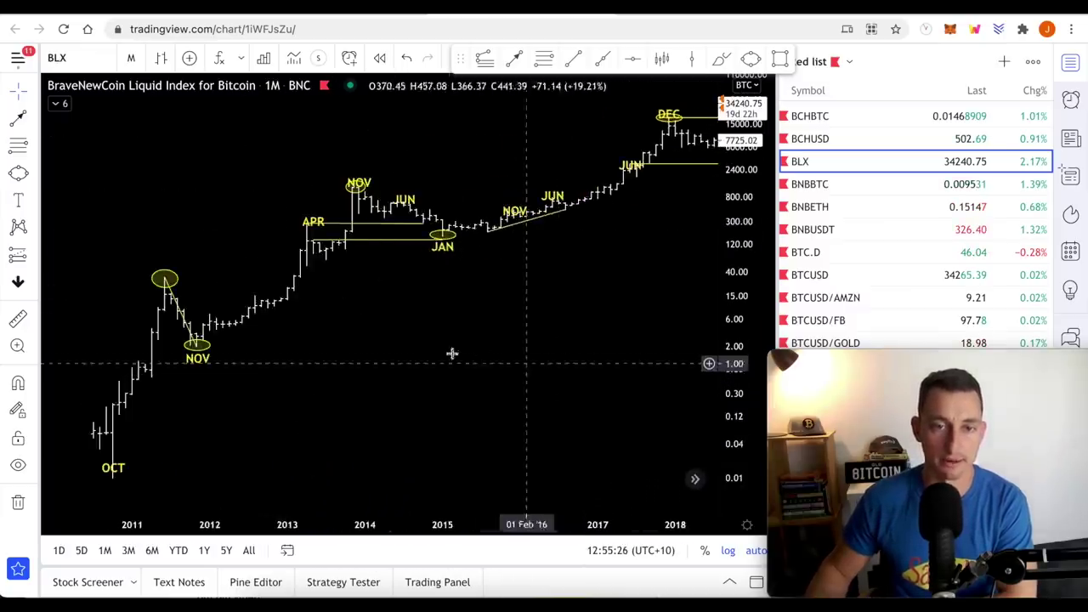
scroll(629, 366, left, 5)
scroll(556, 364, up, 5)
scroll(553, 364, up, 4)
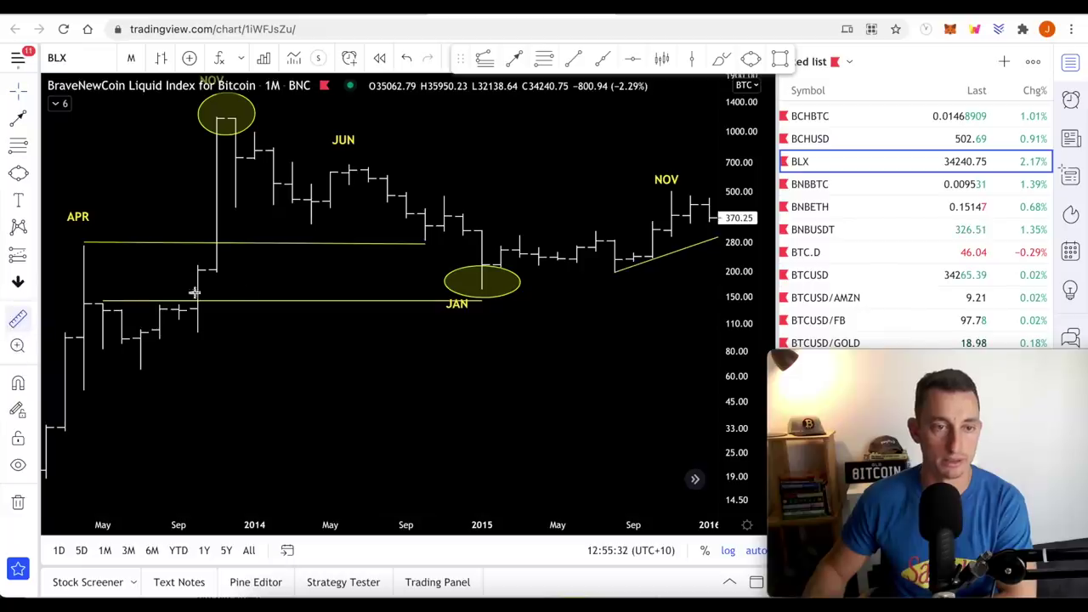
click(215, 334)
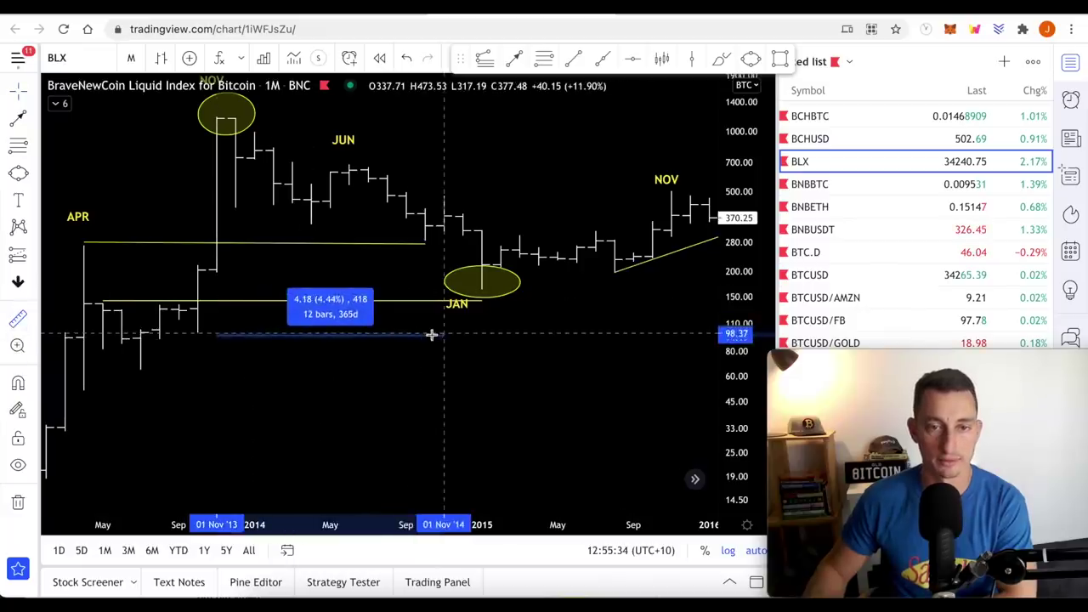
click(488, 328)
Measure the Aug 2015 to Sep 2016 span: 13 bars, 397 days.
drag(544, 360, 355, 471)
scroll(510, 408, down, 4)
drag(537, 389, 263, 382)
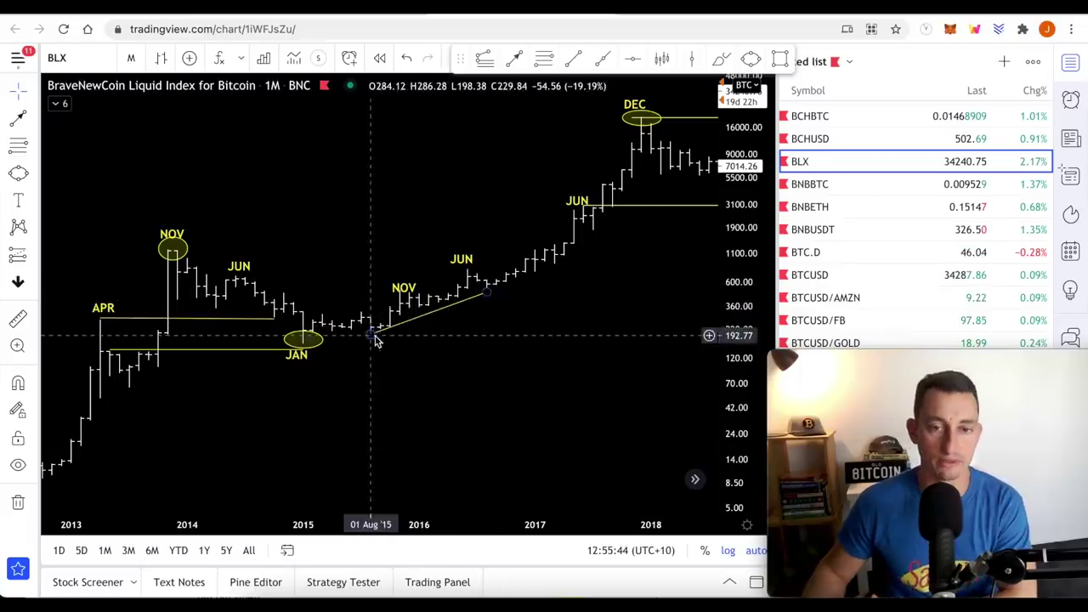
click(19, 318)
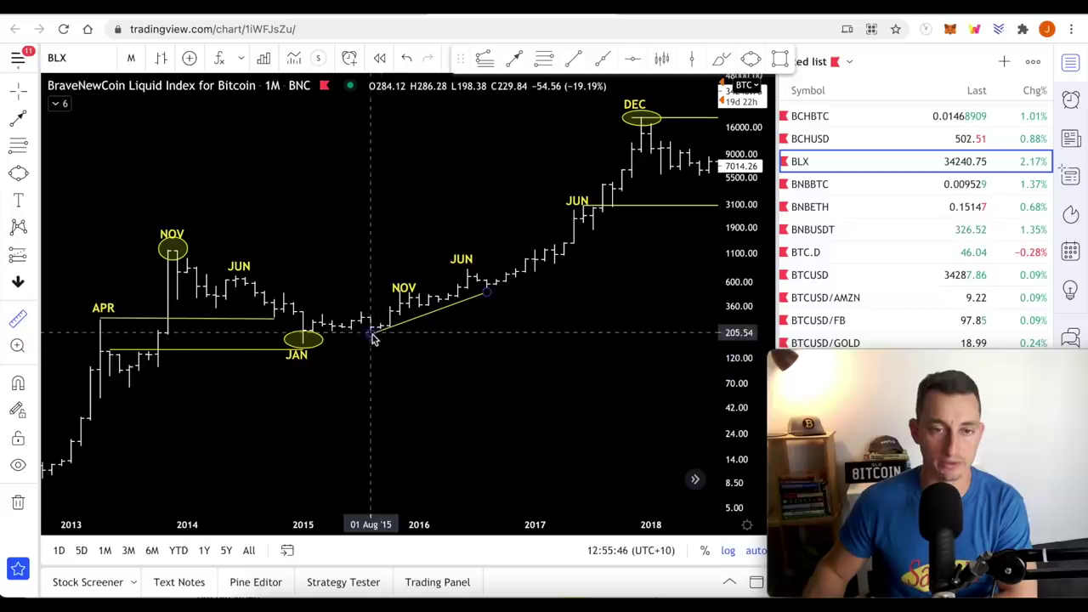
click(488, 334)
drag(615, 369, 307, 210)
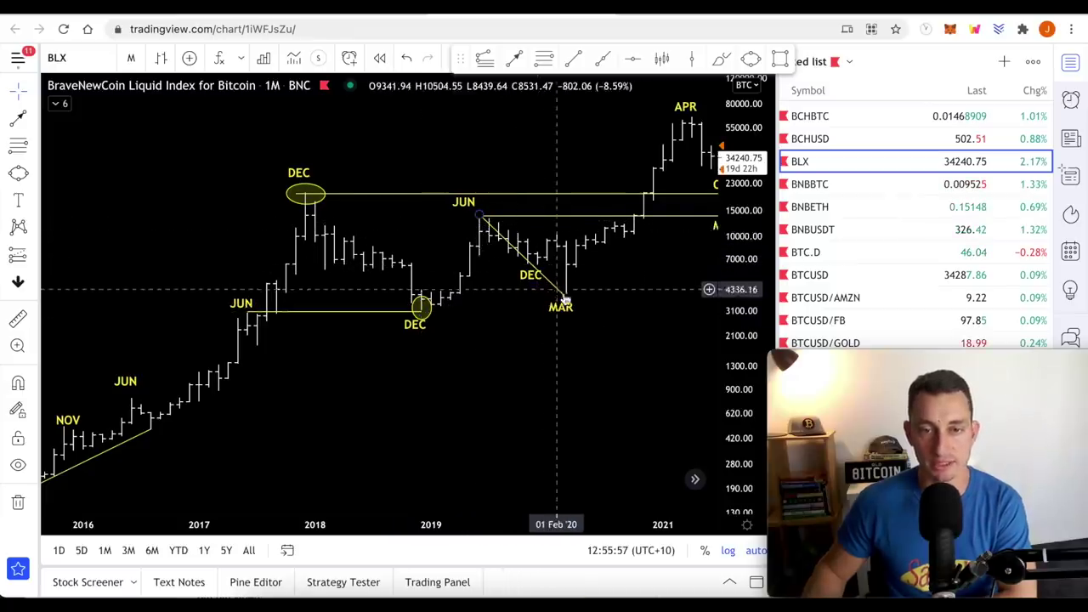
Pan past the OCT/JAN and MAR/JUN projections, then back to the 2010–2011 bars and ellipse.
drag(597, 381, 417, 381)
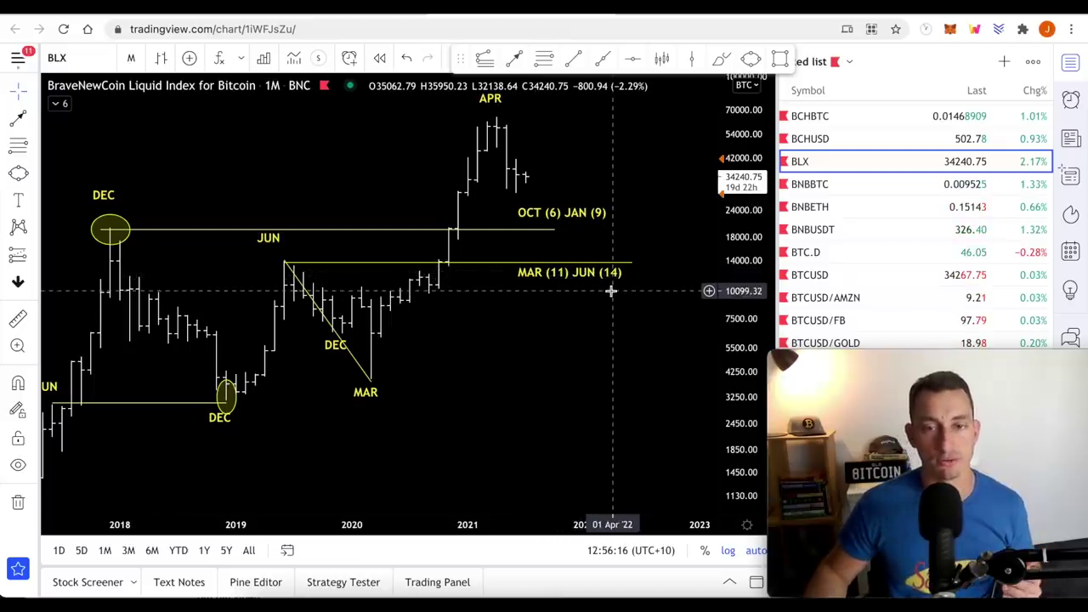
scroll(602, 296, down, 5)
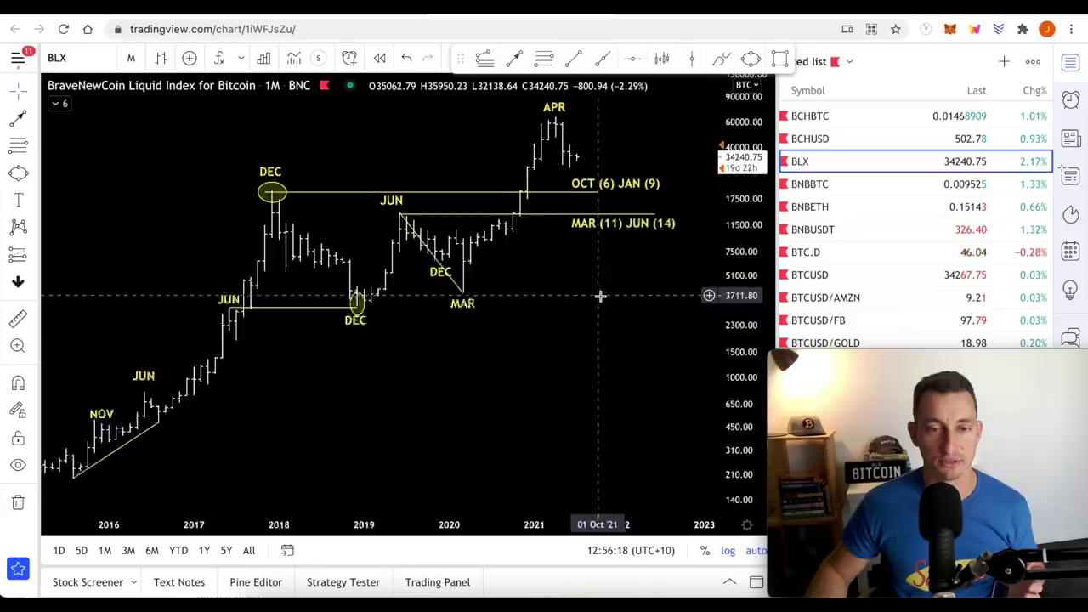
scroll(379, 352, down, 4)
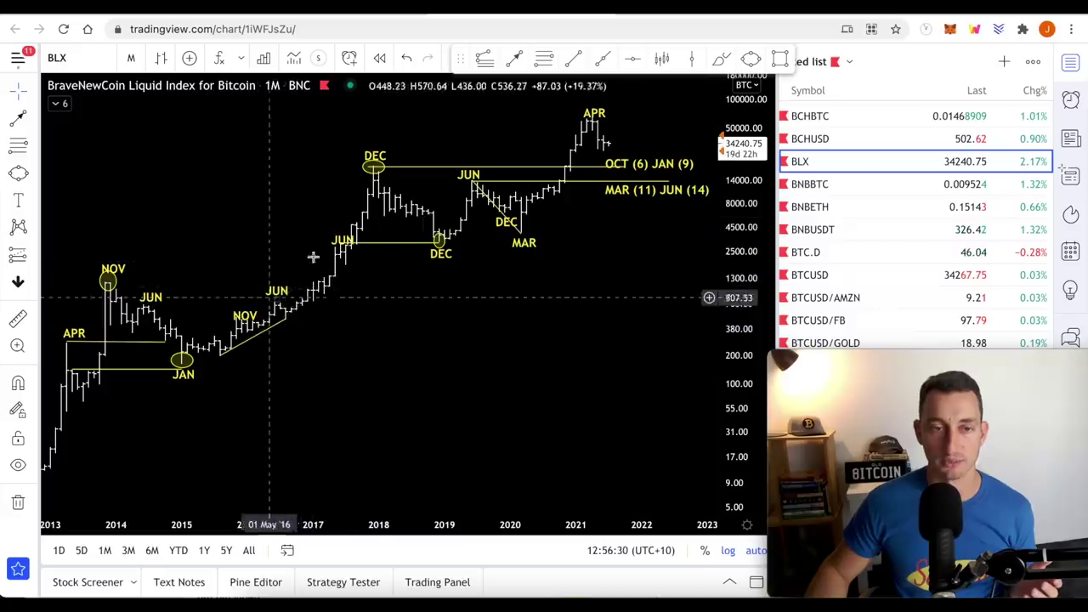
scroll(479, 400, left, 5)
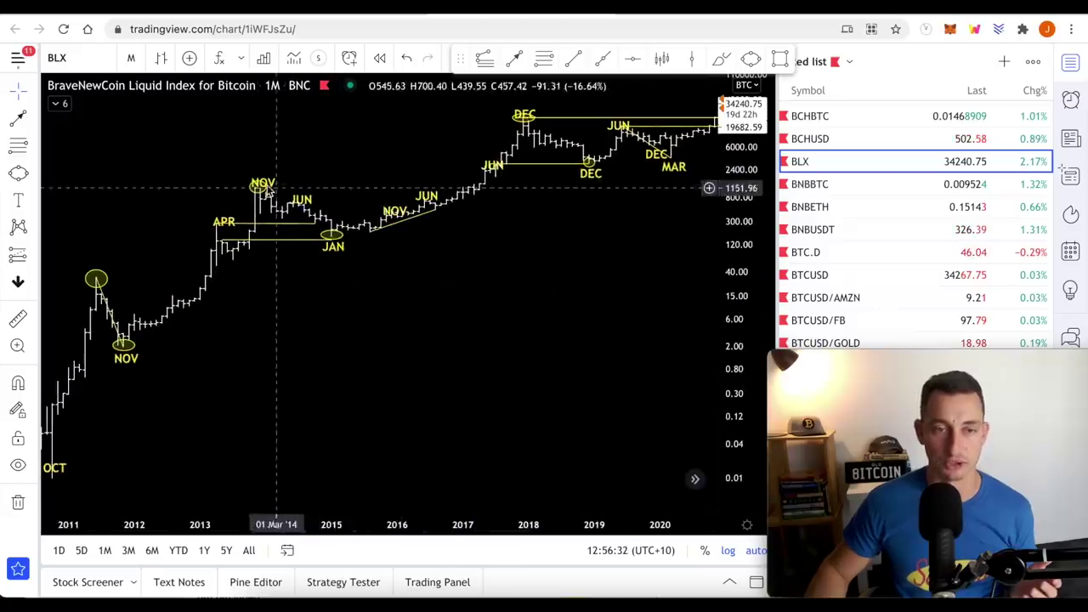
scroll(342, 294, left, 5)
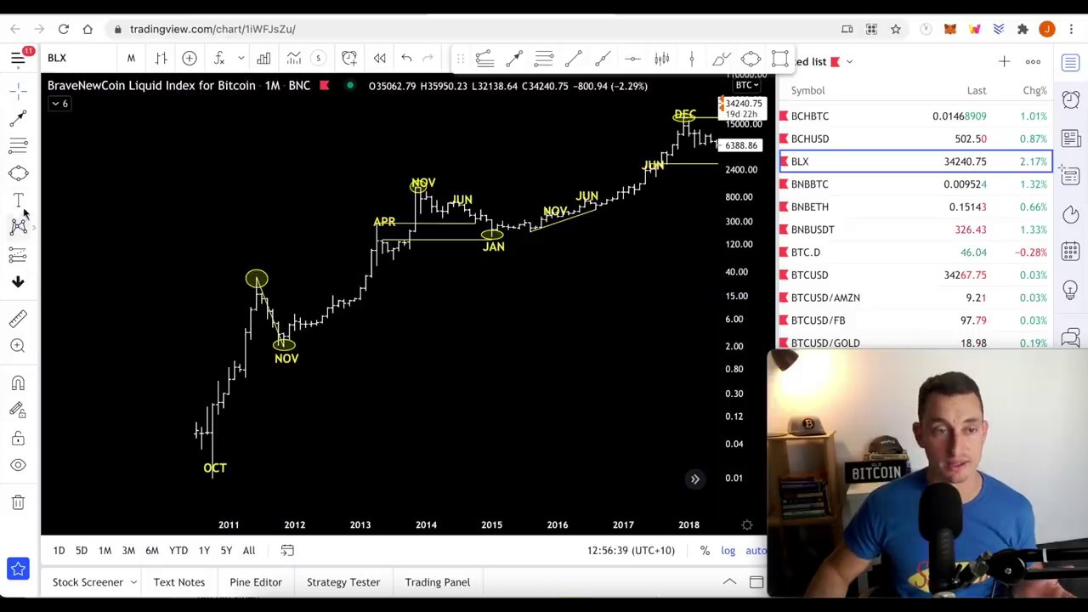
Add a 'jun' text label above the 2011 peak ellipse, then pan toward later years.
click(251, 254)
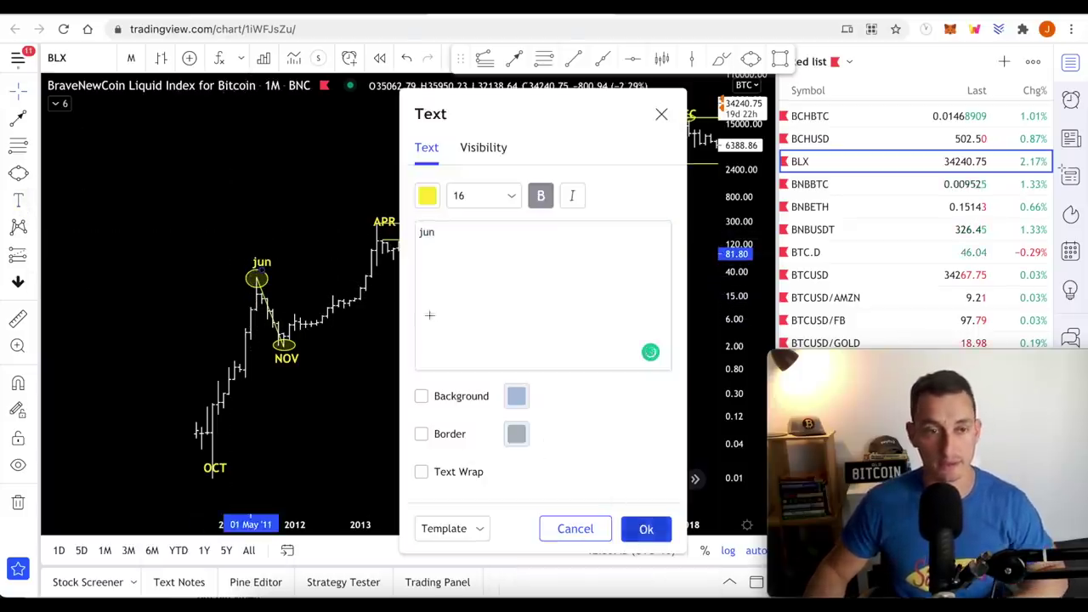
click(646, 528)
drag(484, 318, 388, 245)
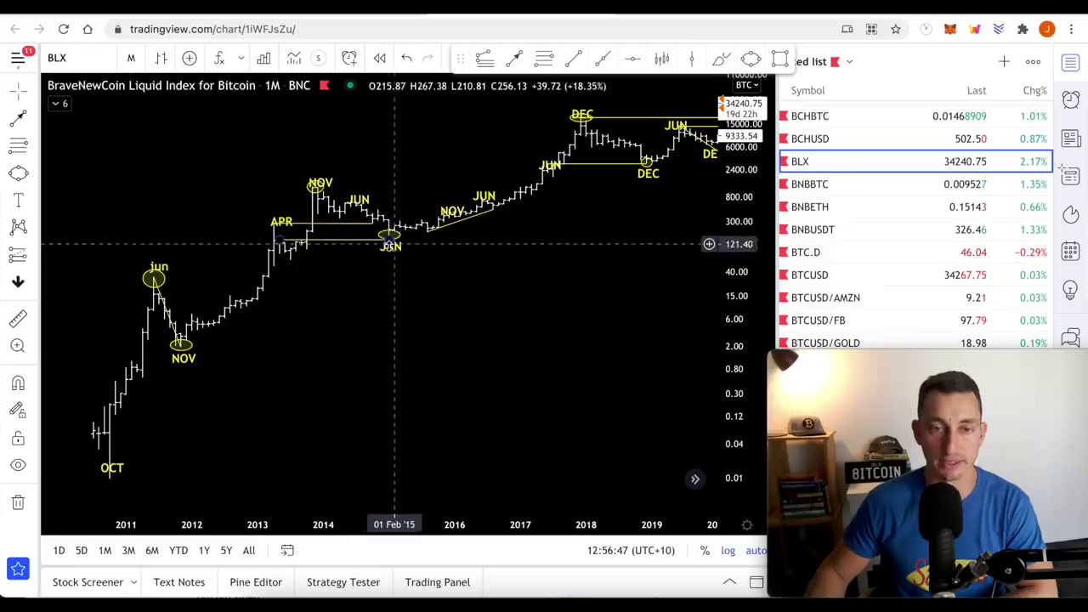
drag(316, 182, 322, 187)
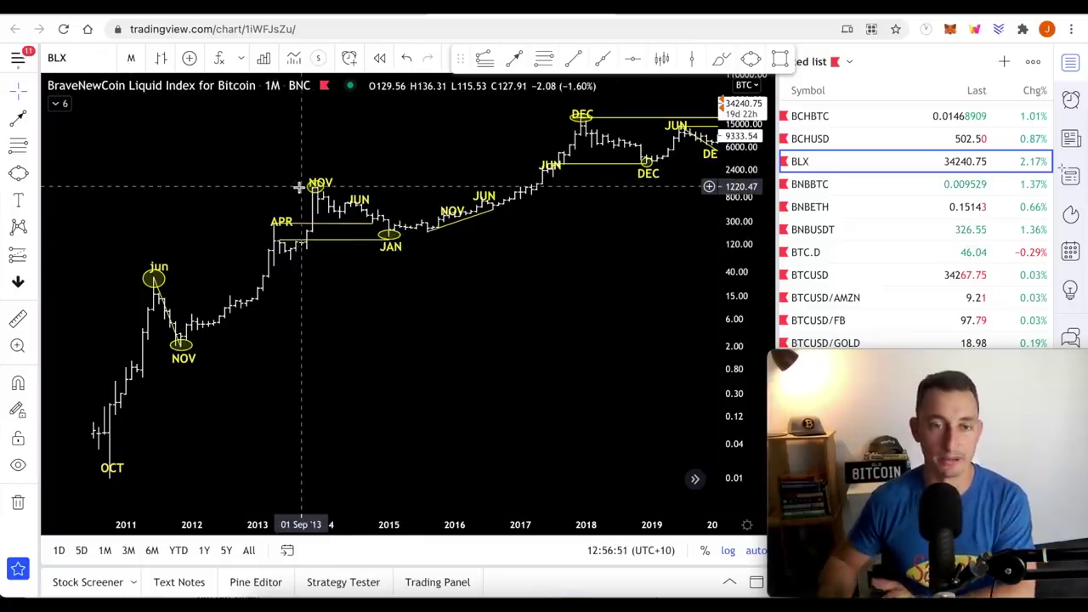
Pan and zoom to 2018–2023, showing the 2021 peak and the OCT/JAN and MAR/JUN projections.
click(316, 187)
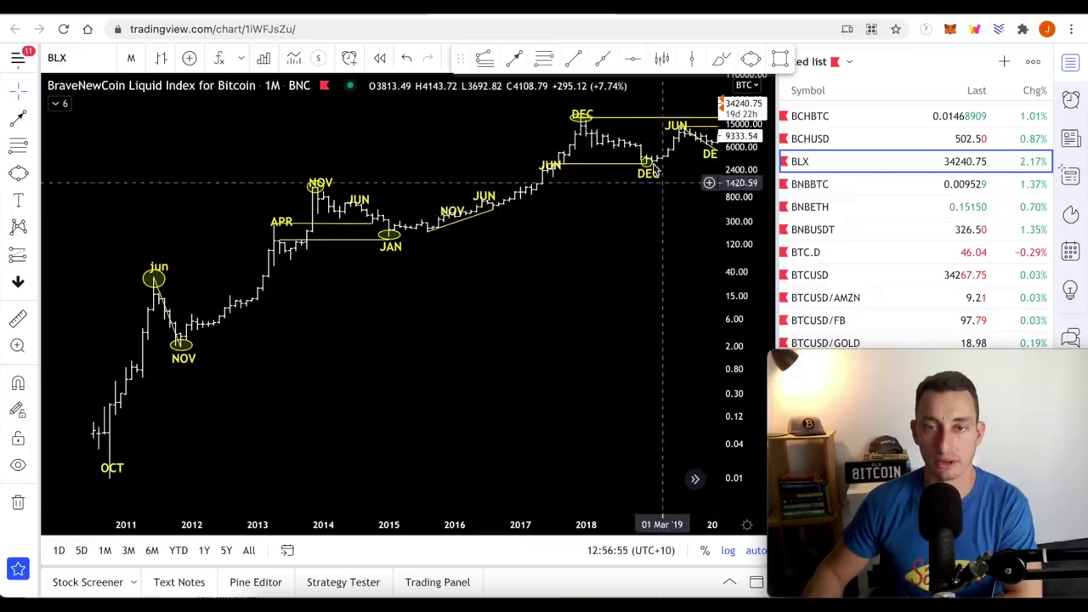
drag(600, 284, 464, 288)
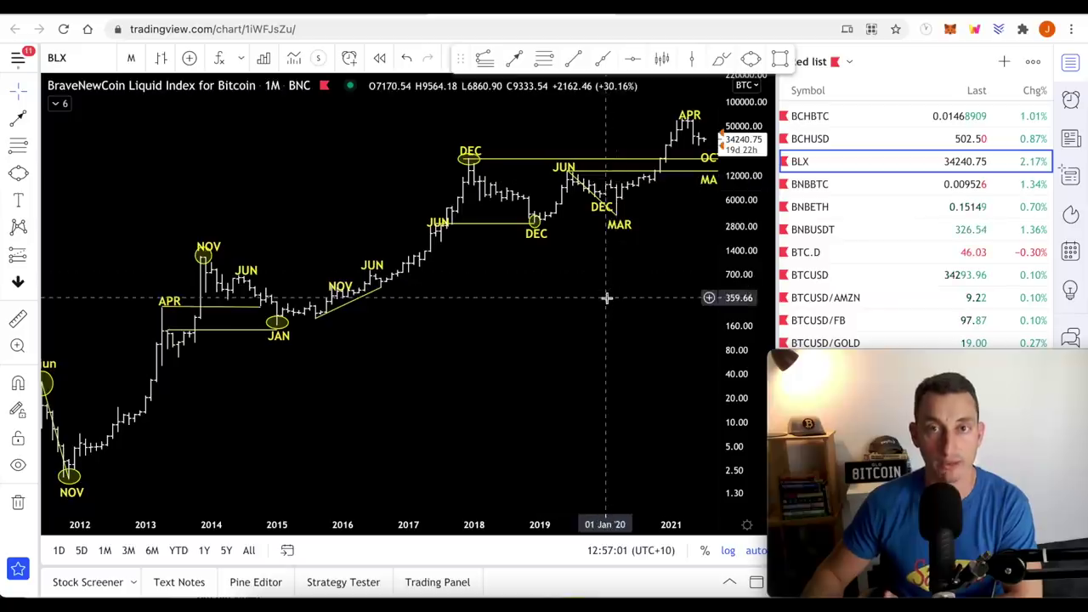
scroll(604, 238, up, 1)
scroll(605, 237, up, 1)
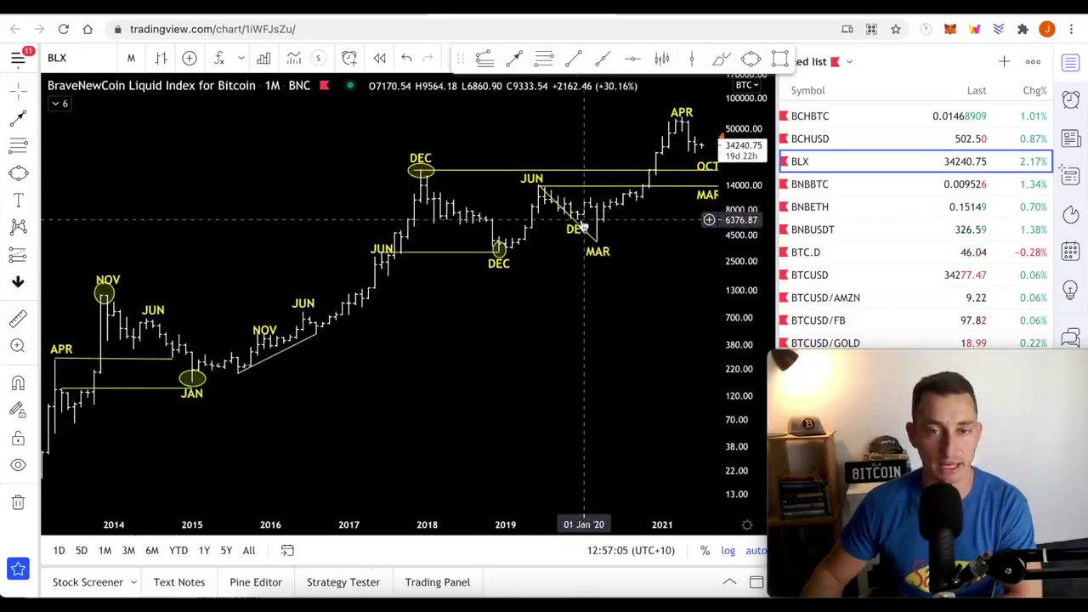
drag(585, 309, 508, 324)
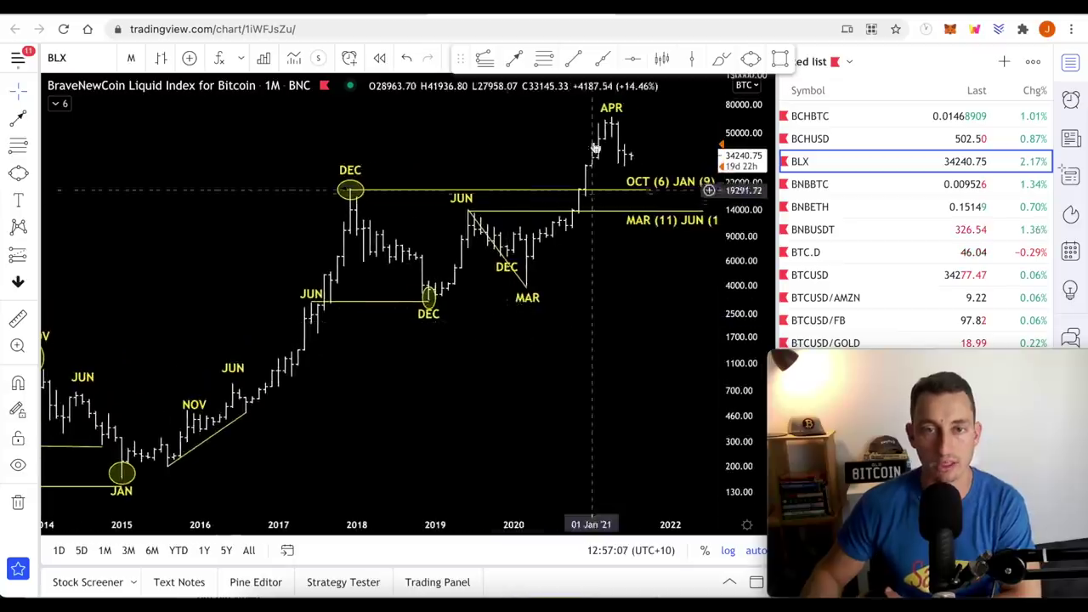
scroll(587, 170, right, 3)
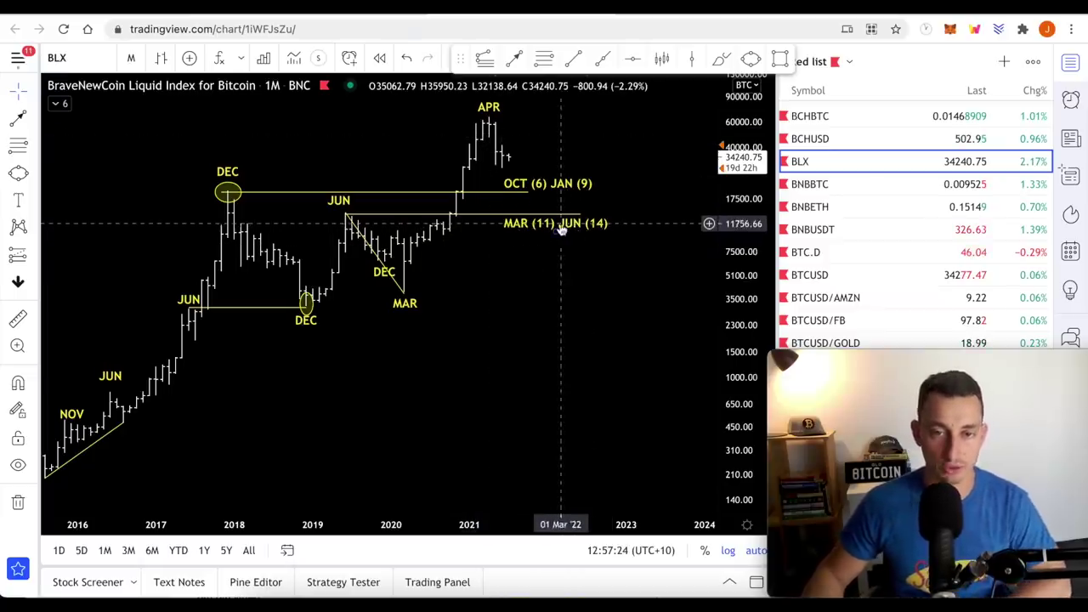
Zoom out and scroll the BLX chart back so the 2012–2021 cycles fit in view.
scroll(558, 281, down, 5)
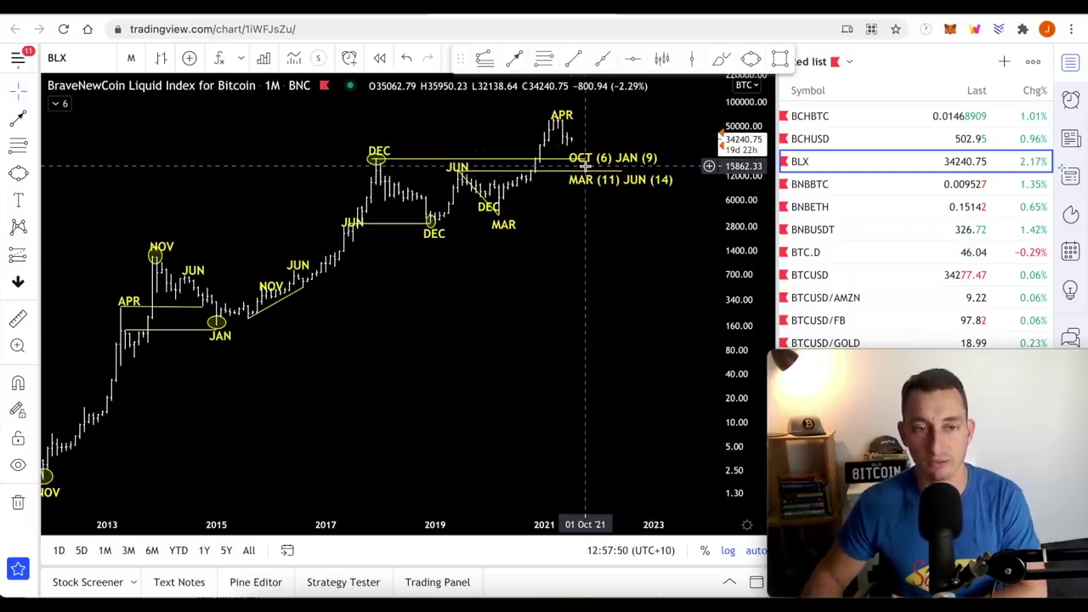
scroll(430, 433, left, 5)
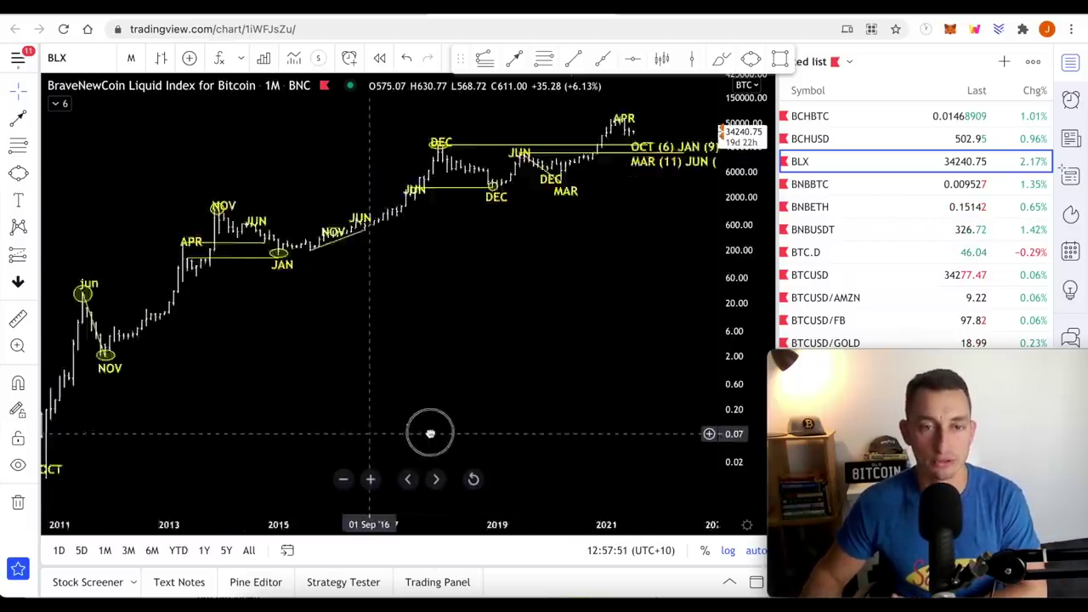
scroll(451, 428, up, 3)
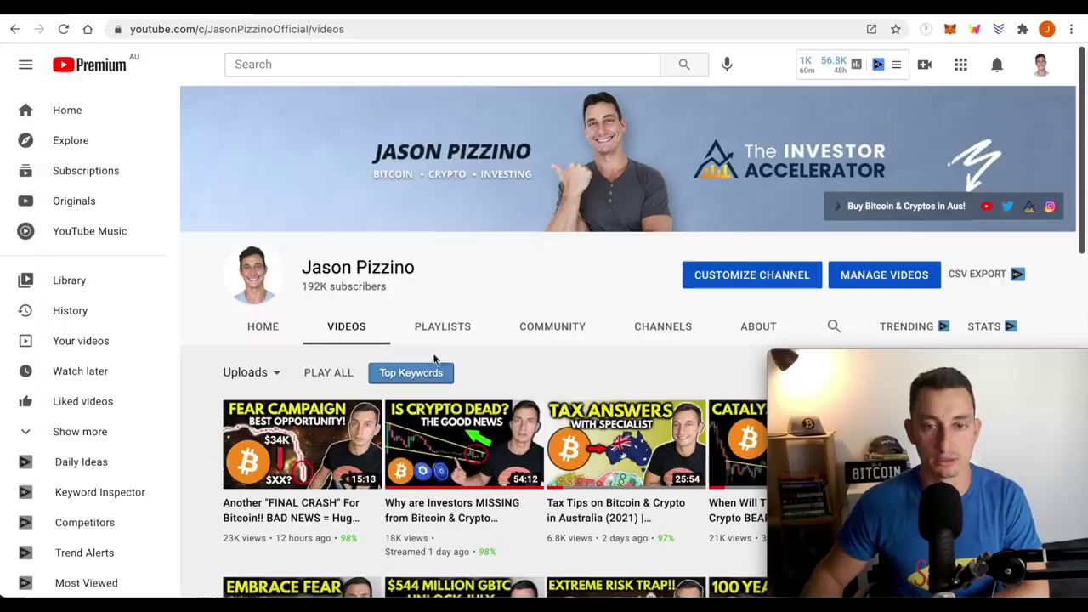
scroll(507, 309, down, 5)
scroll(451, 371, down, 2)
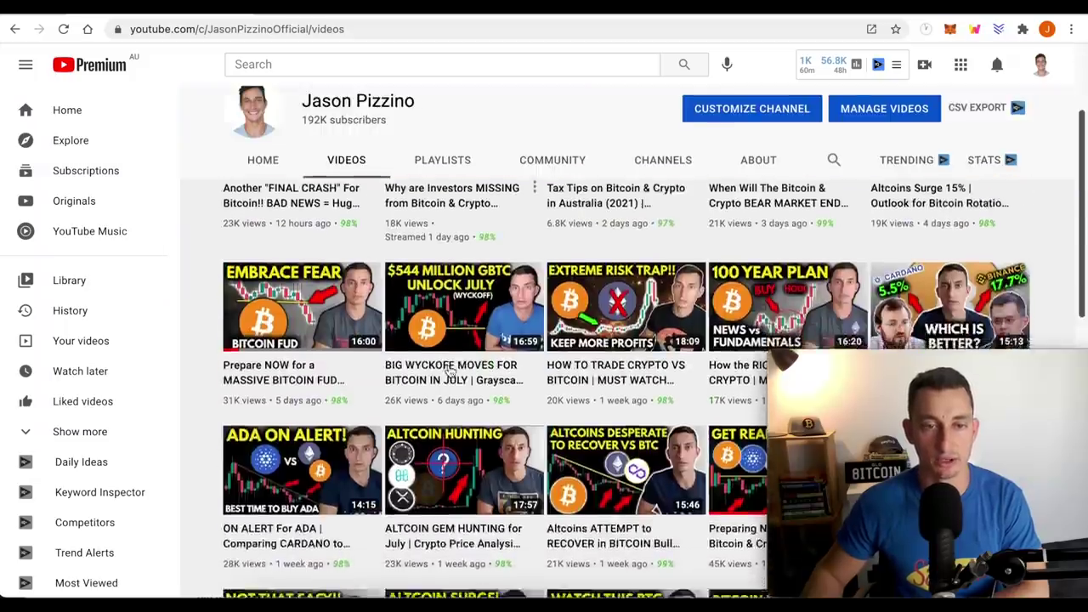
Scroll through the YouTube channel's recent uploads, then switch back to the TradingView tab with Ctrl+Tab.
scroll(451, 371, up, 3)
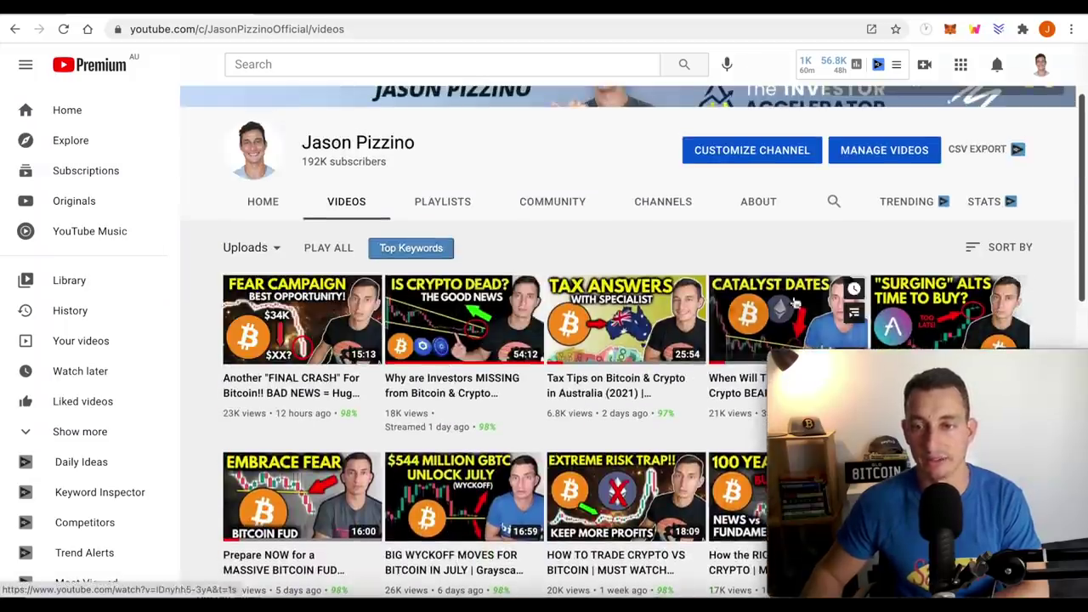
scroll(387, 368, down, 2)
scroll(387, 368, down, 2)
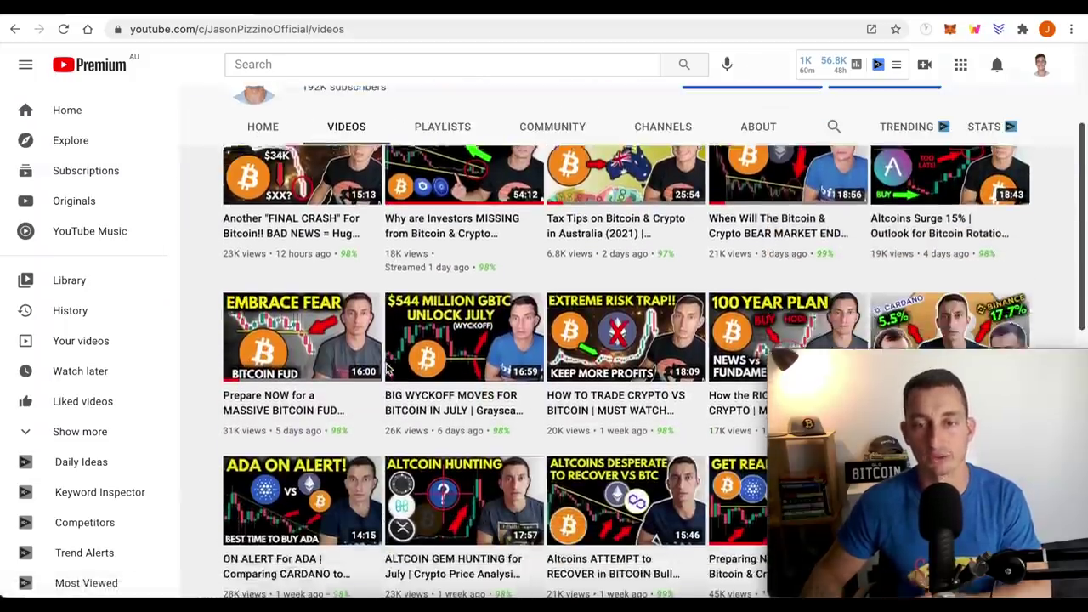
scroll(386, 368, up, 3)
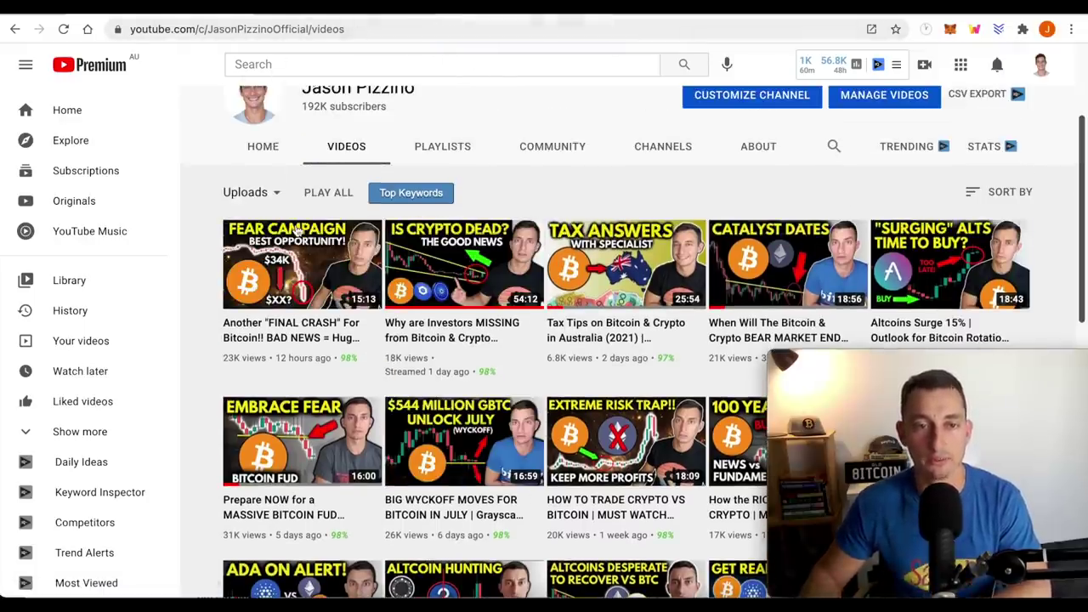
key(ctrl+Tab)
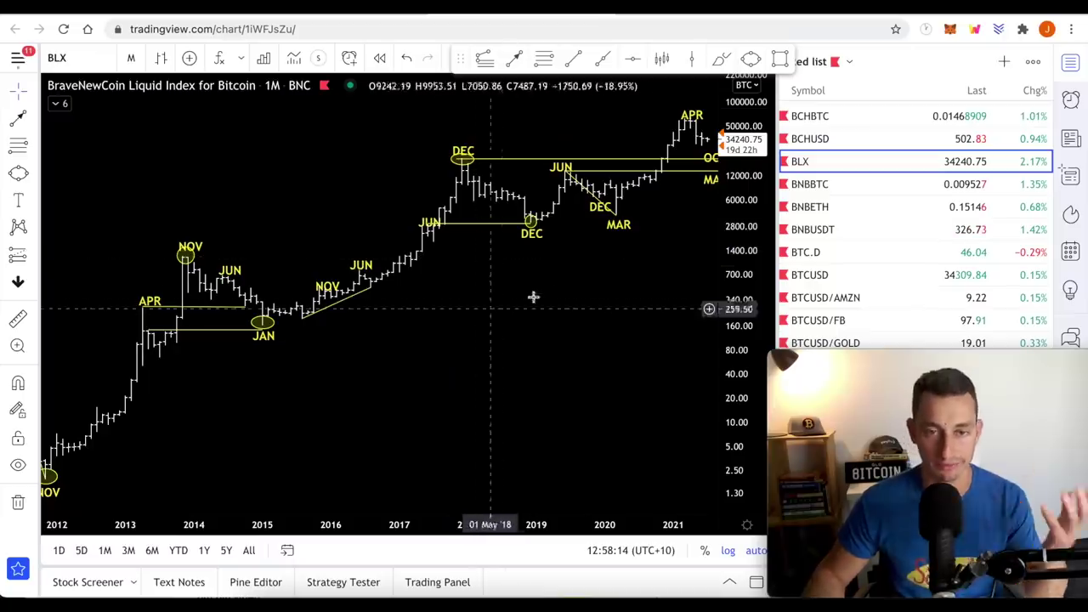
Zoom the chart out until 2011–2023 and all cycle labels are visible.
scroll(396, 324, down, 2)
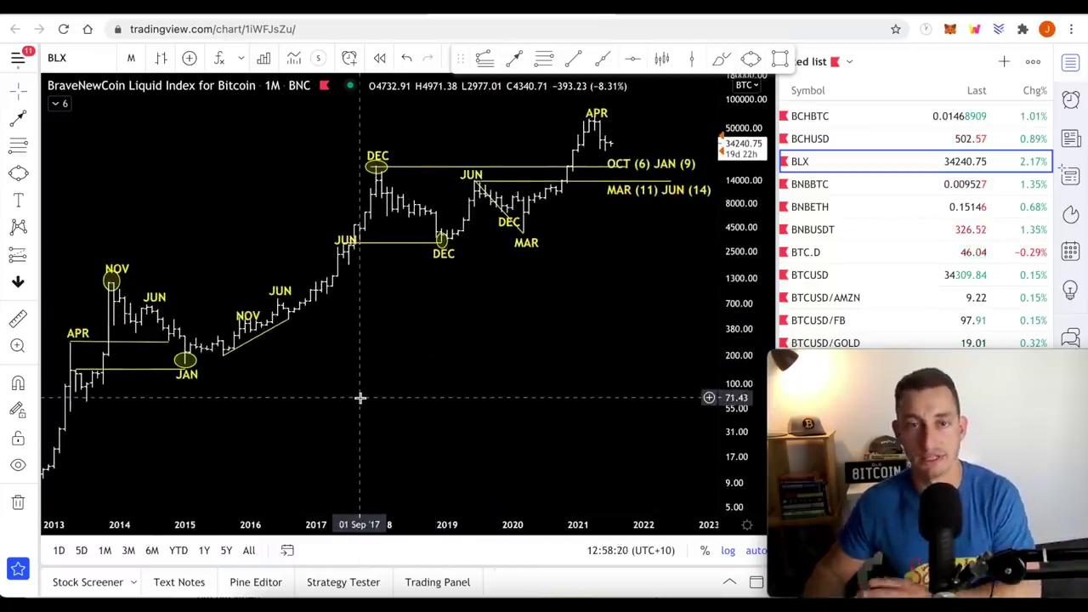
scroll(361, 398, down, 2)
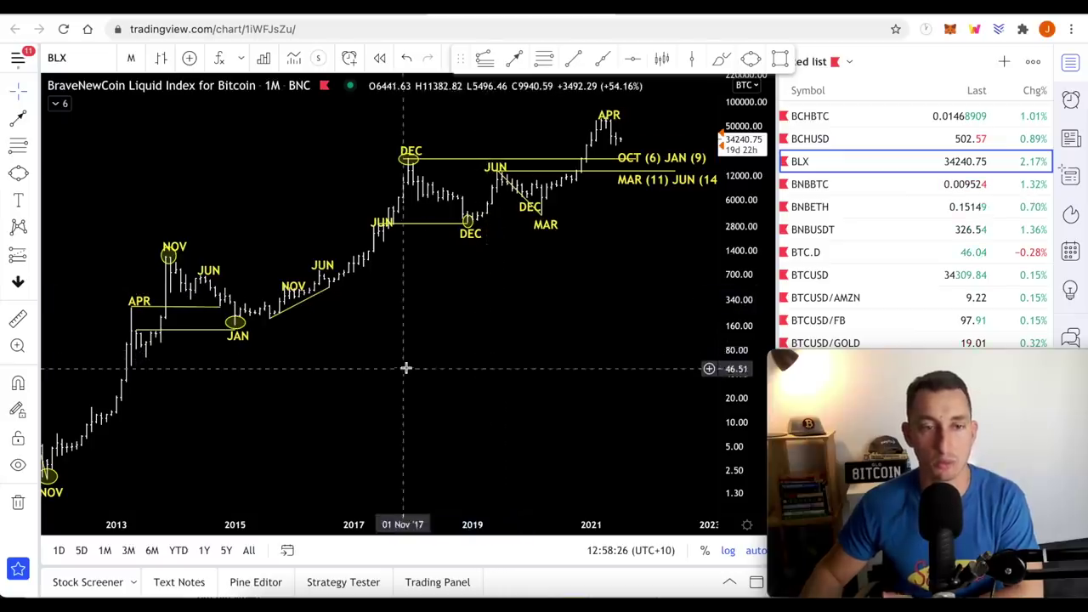
scroll(462, 352, down, 2)
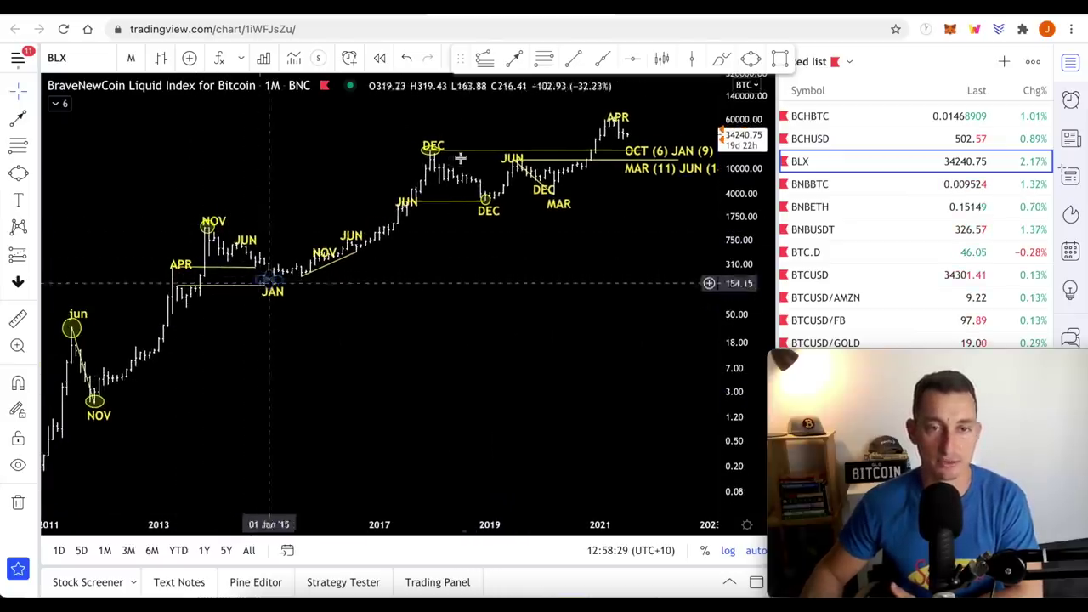
Measure from the April 2021 peak to May 2022 (13 bars, 395 days), then clear it.
click(618, 109)
click(613, 112)
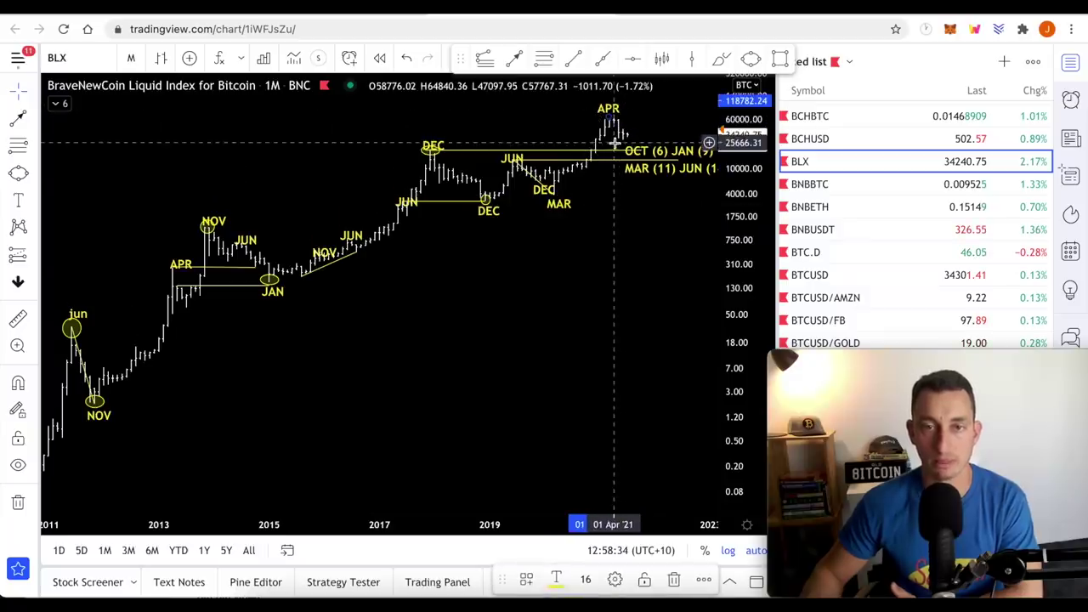
drag(573, 265, 432, 285)
click(18, 319)
click(482, 210)
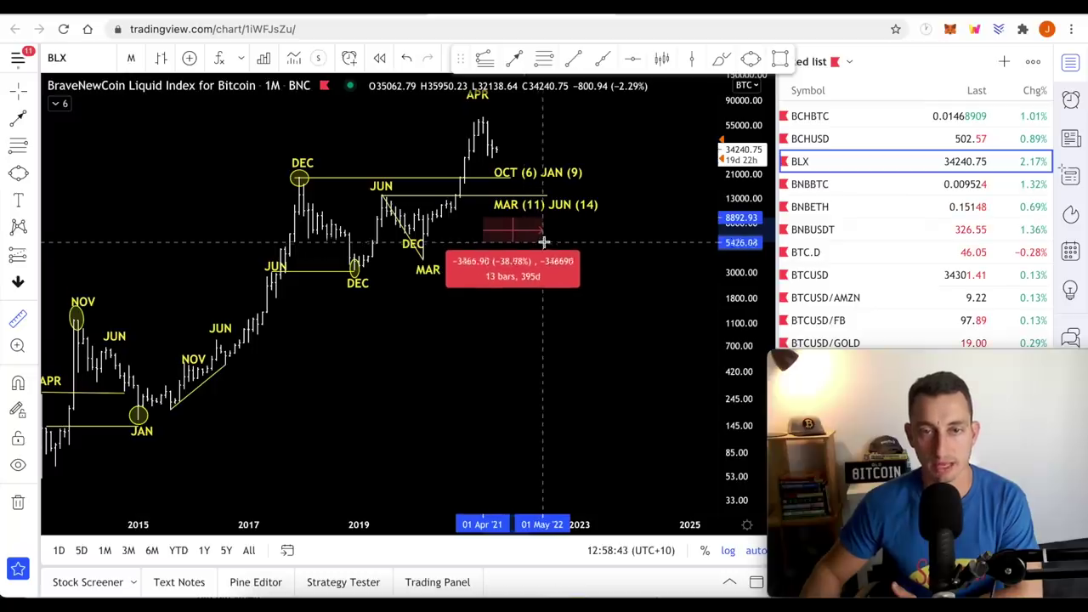
key(Escape)
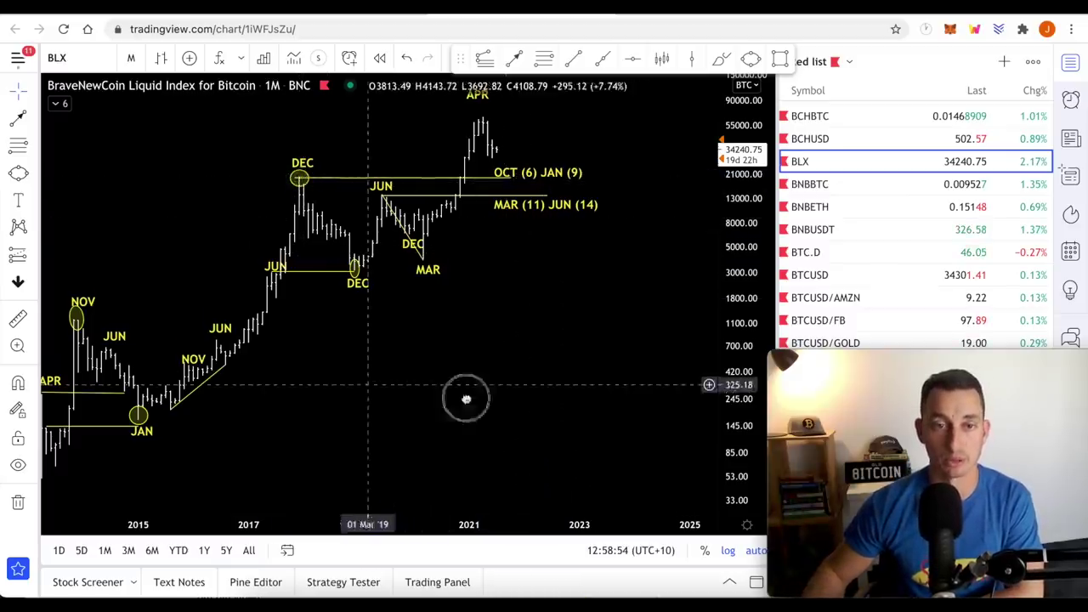
scroll(554, 394, left, 3)
scroll(558, 394, up, 5)
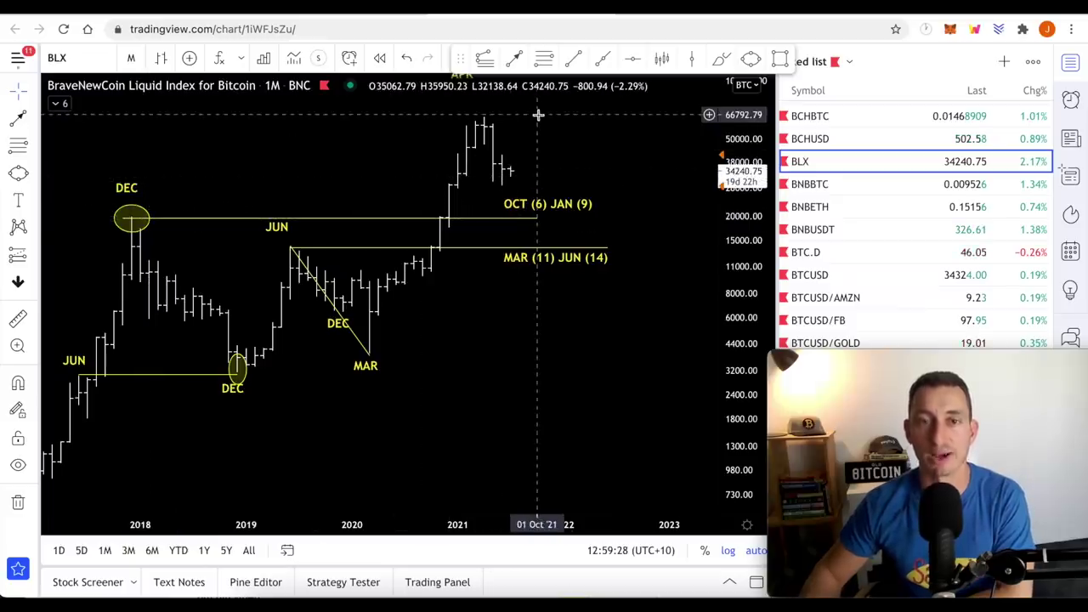
scroll(527, 231, down, 6)
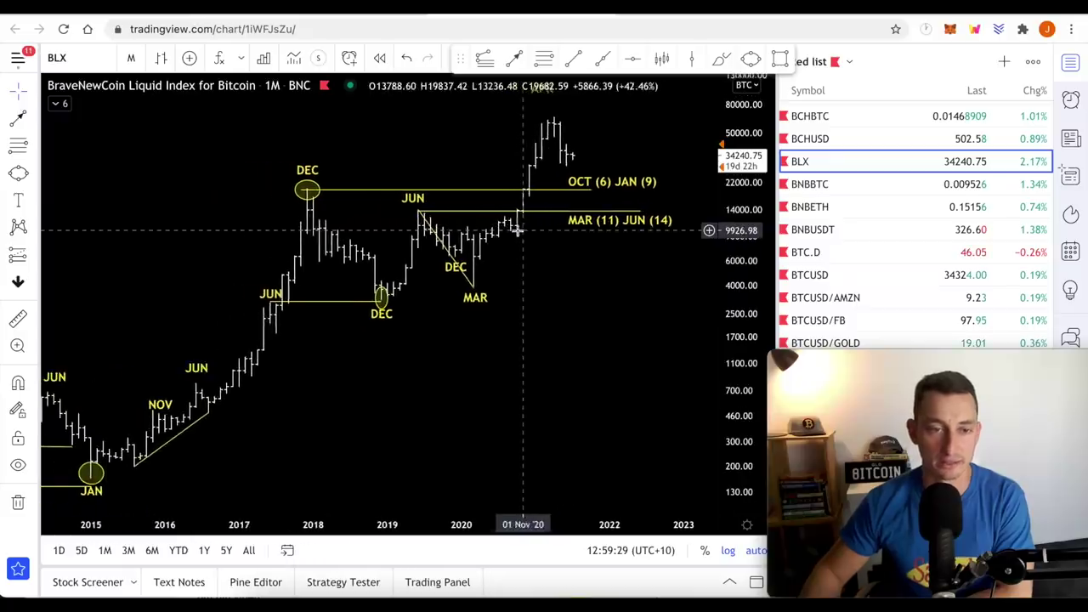